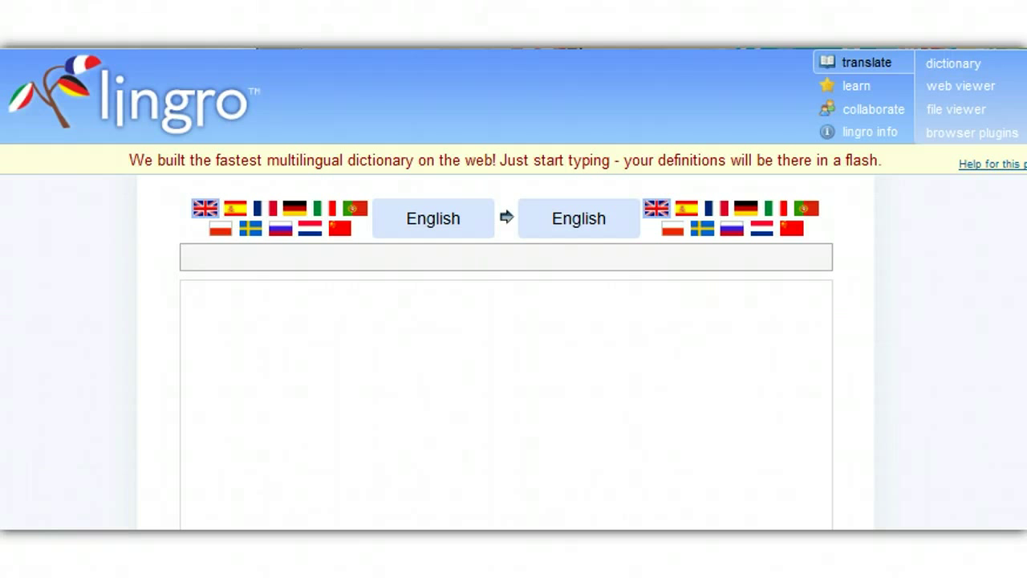
Step: Open Lingro's browser tools page and scroll down to the bookmarklets section
{"action": "left_click", "coordinate": [962, 140]}
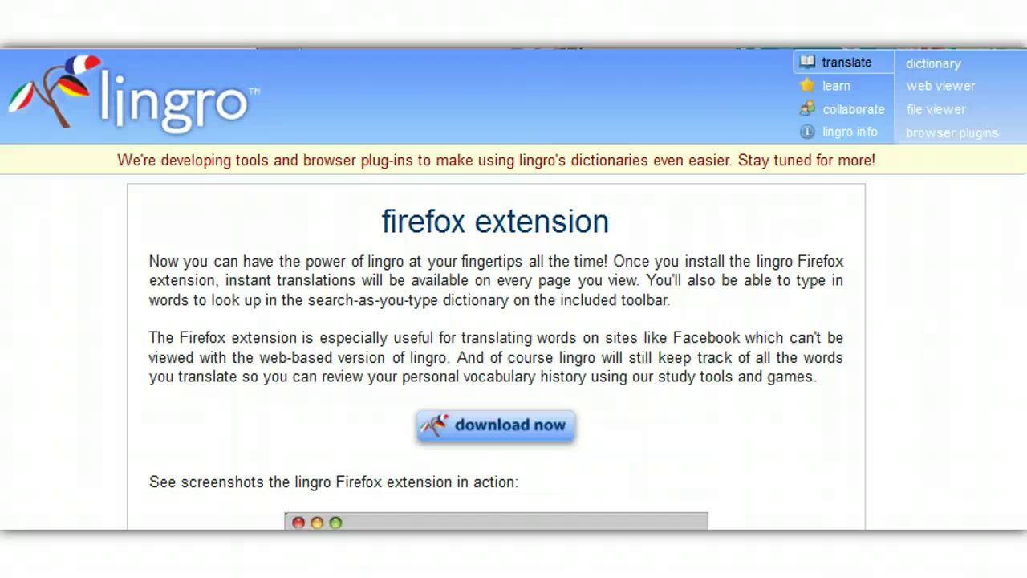
{"action": "scroll", "coordinate": [496, 320], "scroll_direction": "down", "scroll_amount": 10}
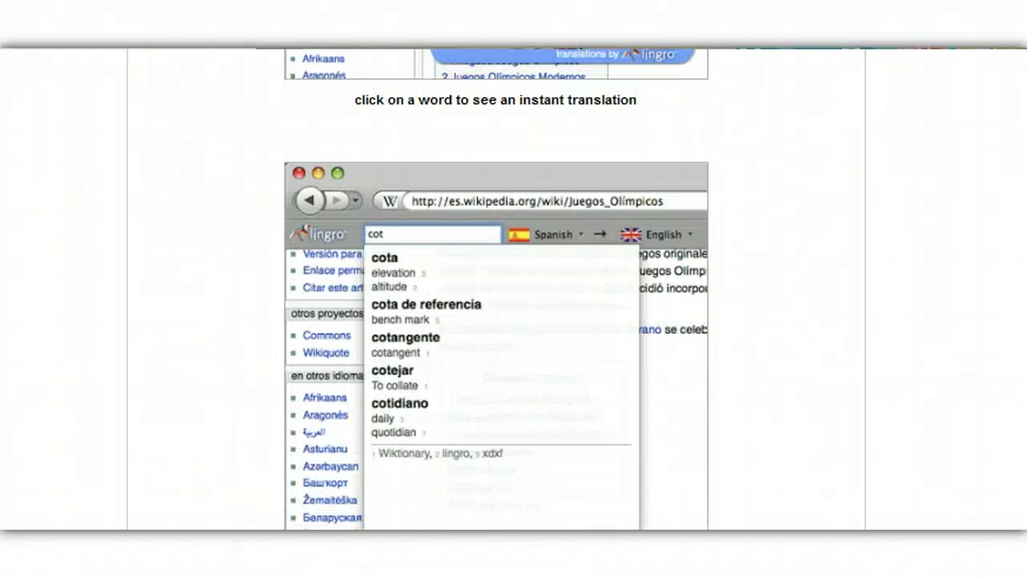
{"action": "scroll", "coordinate": [496, 321], "scroll_direction": "down", "scroll_amount": 8}
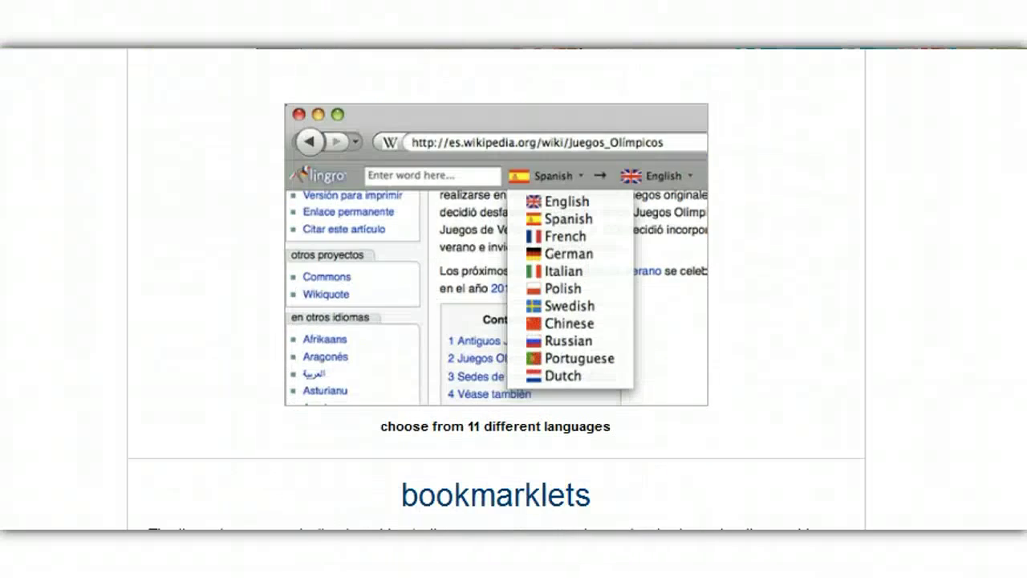
{"action": "scroll", "coordinate": [495, 321], "scroll_direction": "down", "scroll_amount": 2}
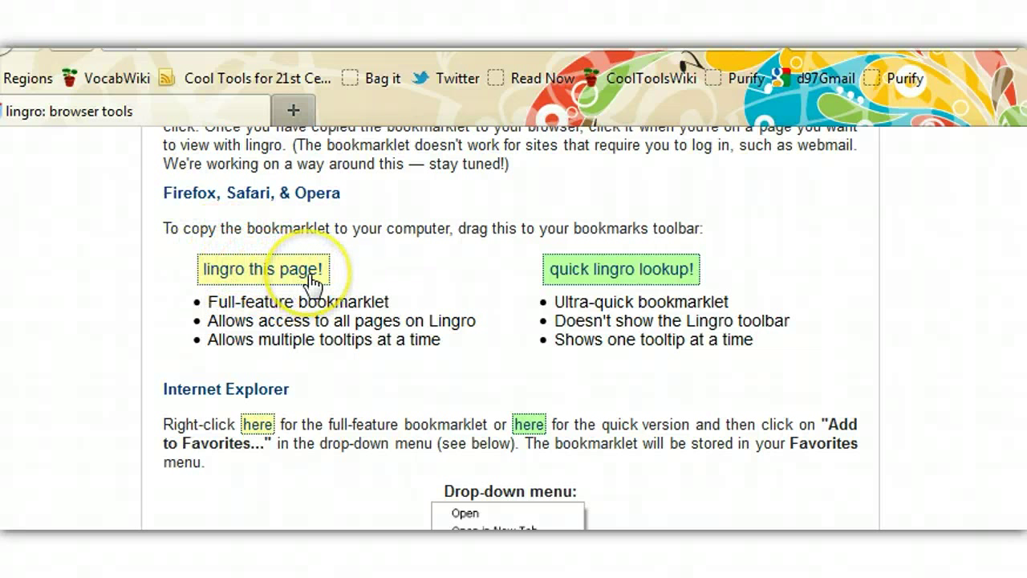
Step: Drag the 'lingro this page!' bookmarklet onto the Firefox bookmarks toolbar
{"action": "left_click_drag", "start_coordinate": [305, 273], "coordinate": [339, 72]}
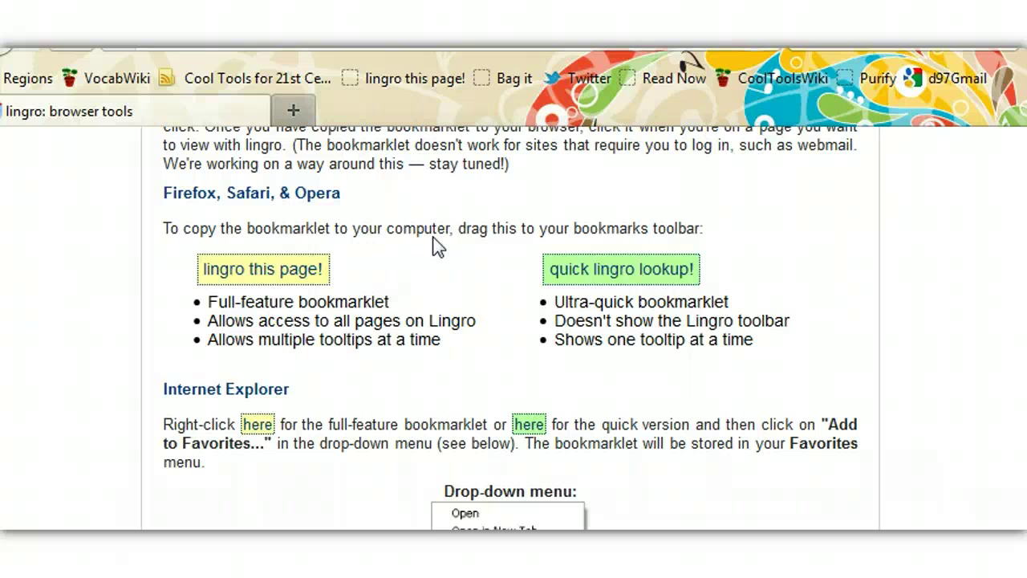
Step: Replace the address with d97cooltools.blogspot.com and load the Cool Tools blog
{"action": "left_click", "coordinate": [131, 305]}
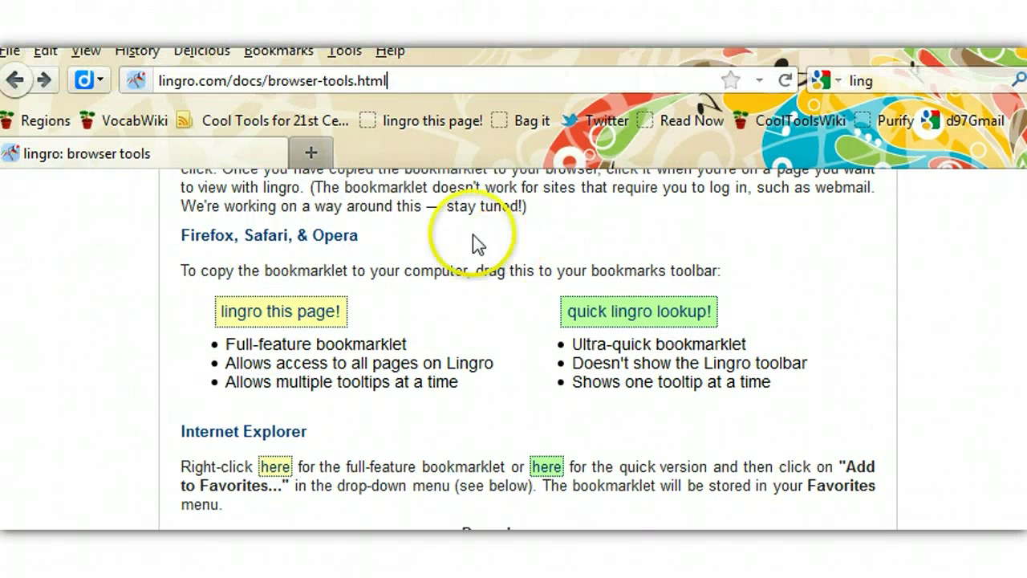
{"action": "left_click", "coordinate": [409, 81]}
{"action": "key", "text": "ctrl+a"}
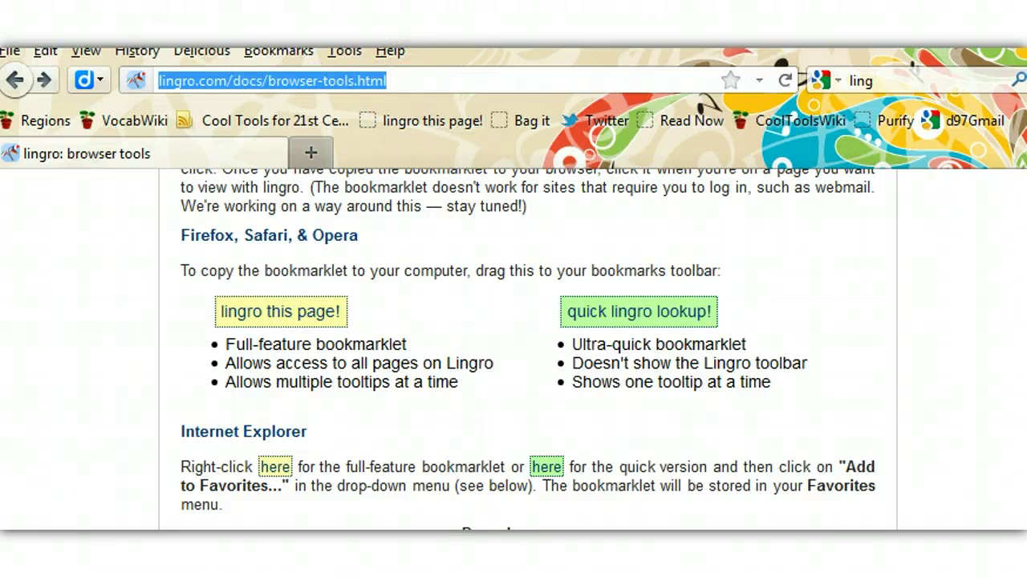
{"action": "type", "text": "http://d97cooltools.blogspot.com/"}
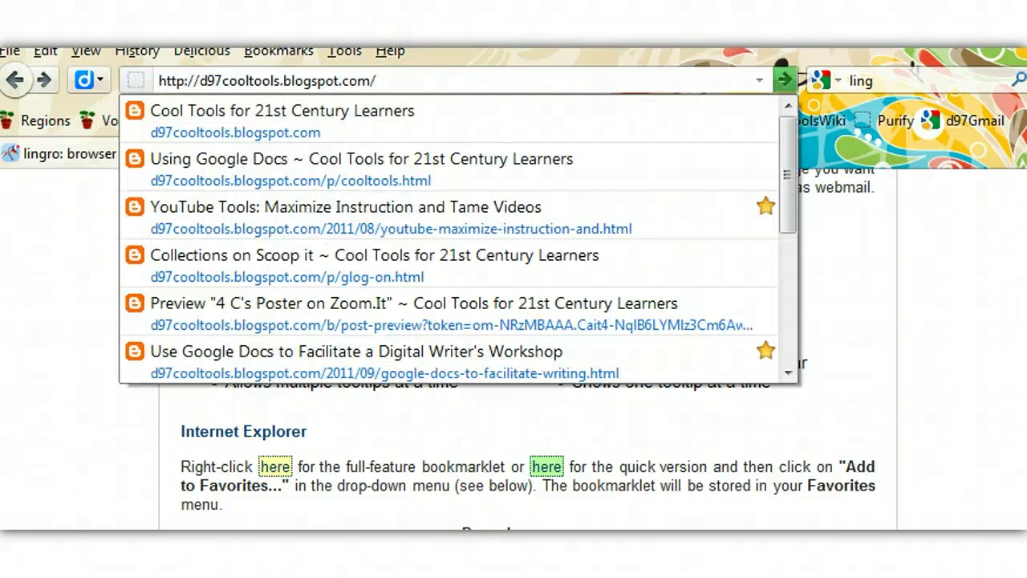
{"action": "key", "text": "Return"}
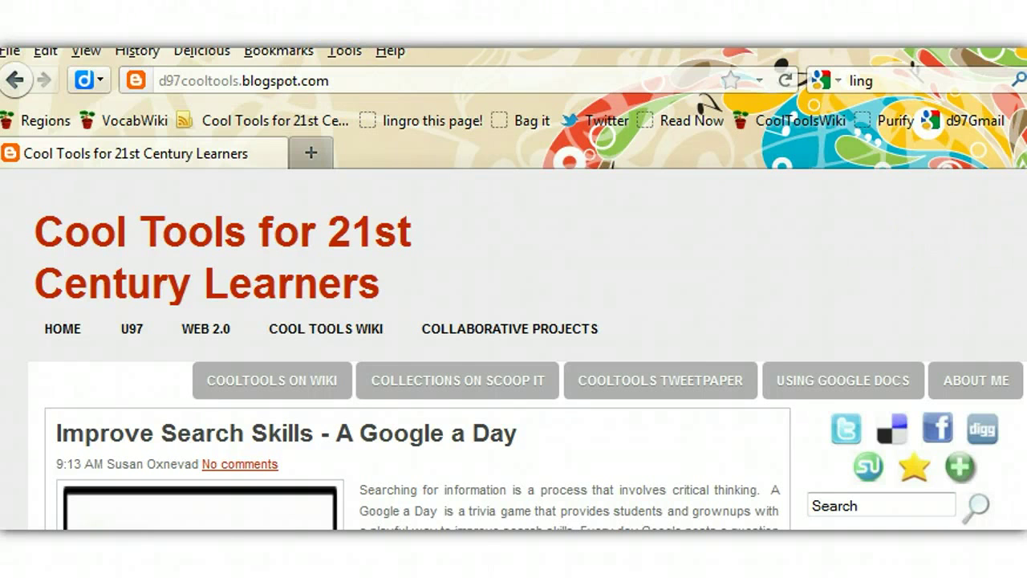
{"action": "scroll", "coordinate": [514, 349], "scroll_direction": "down", "scroll_amount": 15}
{"action": "scroll", "coordinate": [514, 348], "scroll_direction": "up", "scroll_amount": 15}
Step: Run the 'lingro this page!' bookmarklet to show the Cool Tools blog through Lingro
{"action": "left_click", "coordinate": [450, 126]}
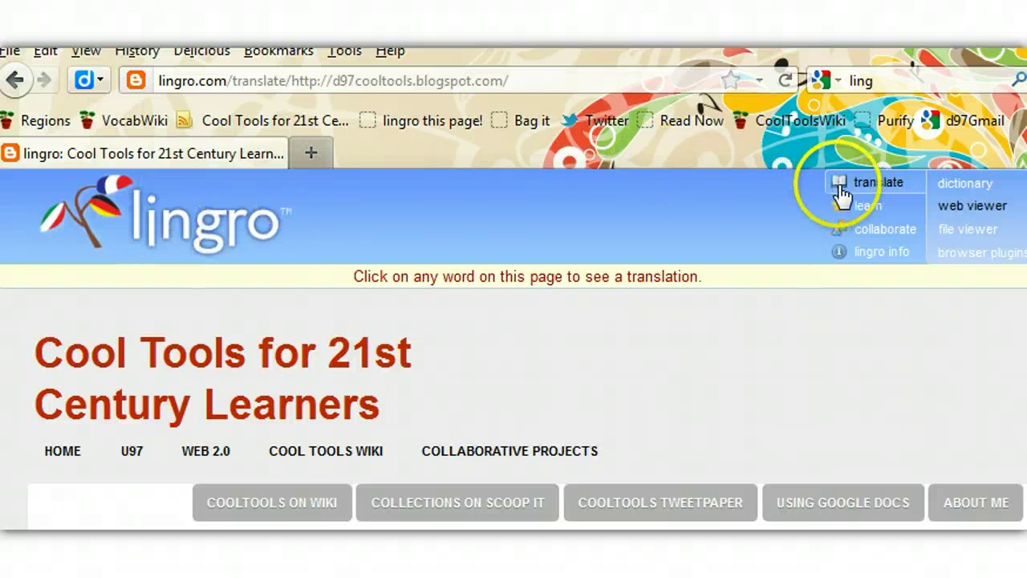
{"action": "scroll", "coordinate": [513, 348], "scroll_direction": "down", "scroll_amount": 15}
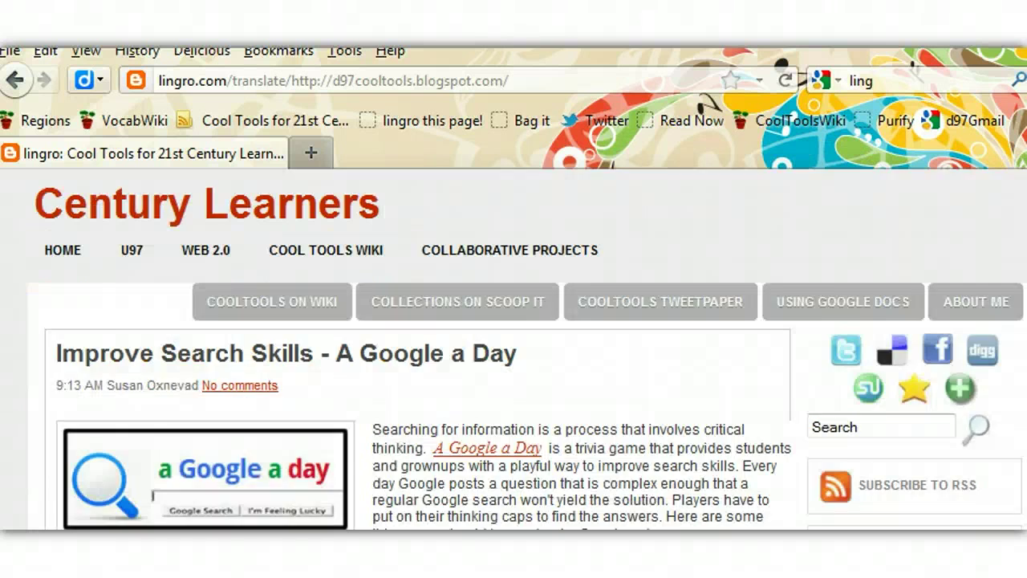
{"action": "scroll", "coordinate": [513, 348], "scroll_direction": "up", "scroll_amount": 15}
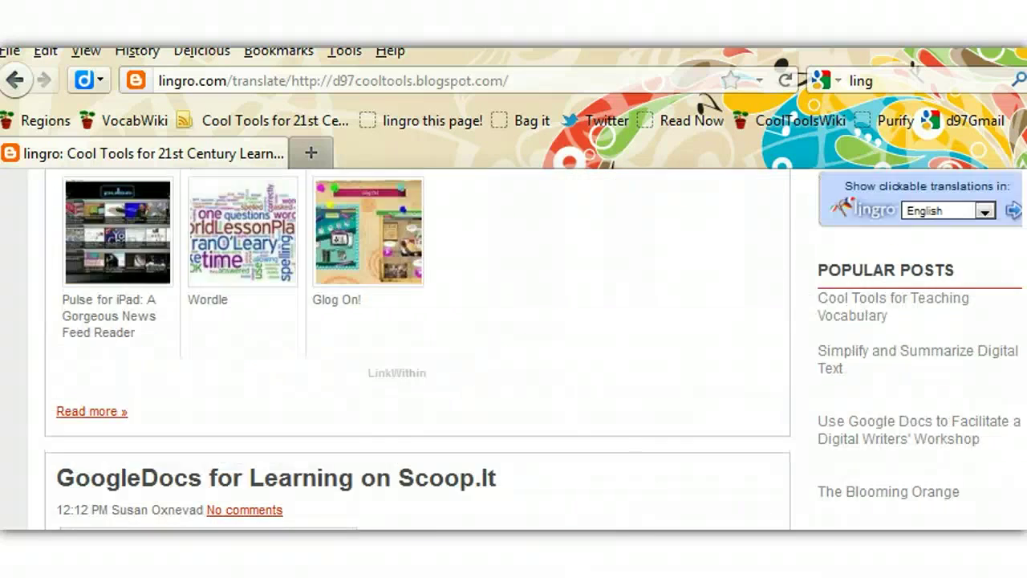
{"action": "scroll", "coordinate": [513, 348], "scroll_direction": "down", "scroll_amount": 5}
Step: Look up 'Read' in the 'Read more' link, close it, and open the Google a Day post
{"action": "left_click", "coordinate": [704, 314]}
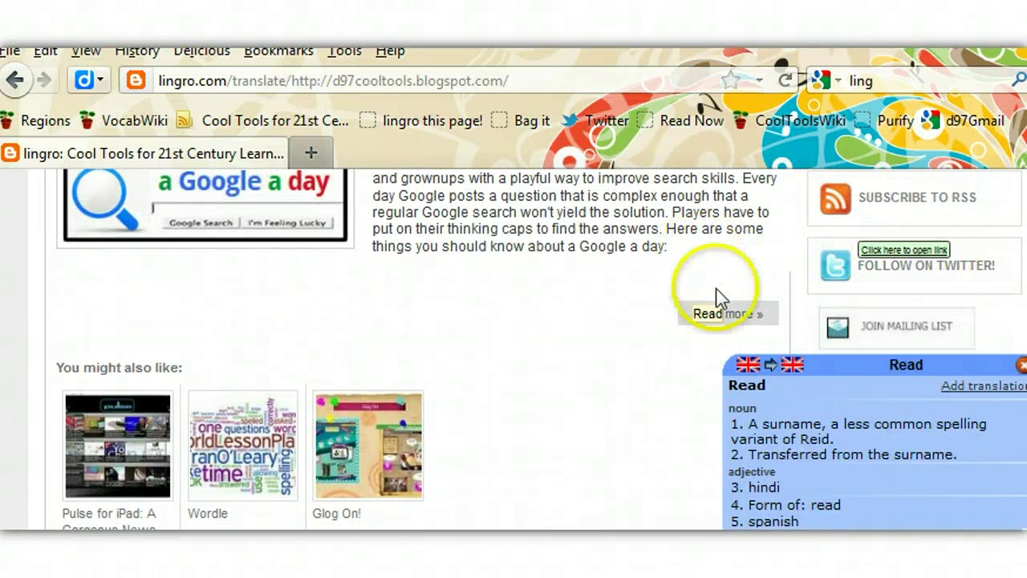
{"action": "left_click", "coordinate": [709, 316]}
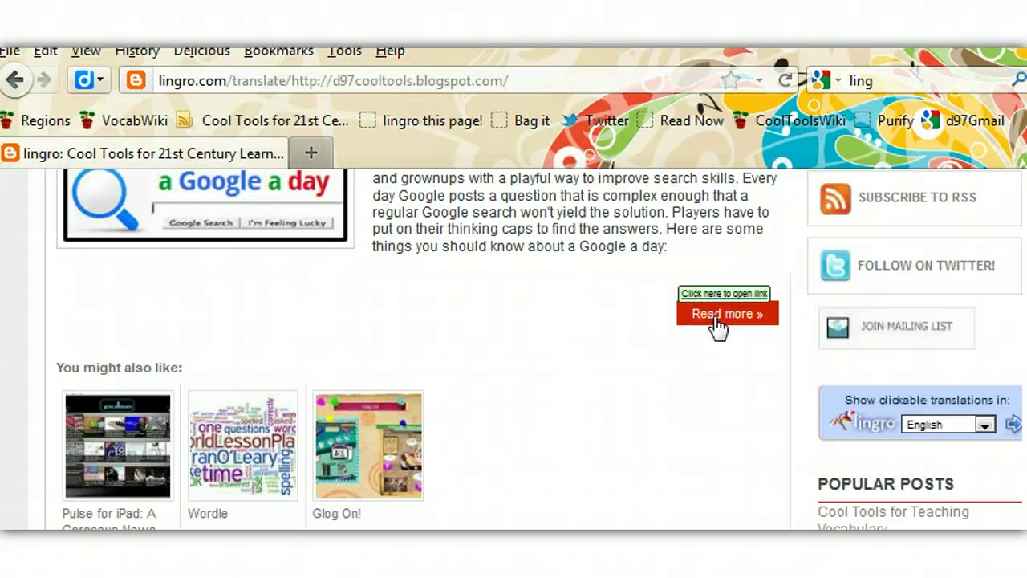
{"action": "left_click", "coordinate": [716, 324]}
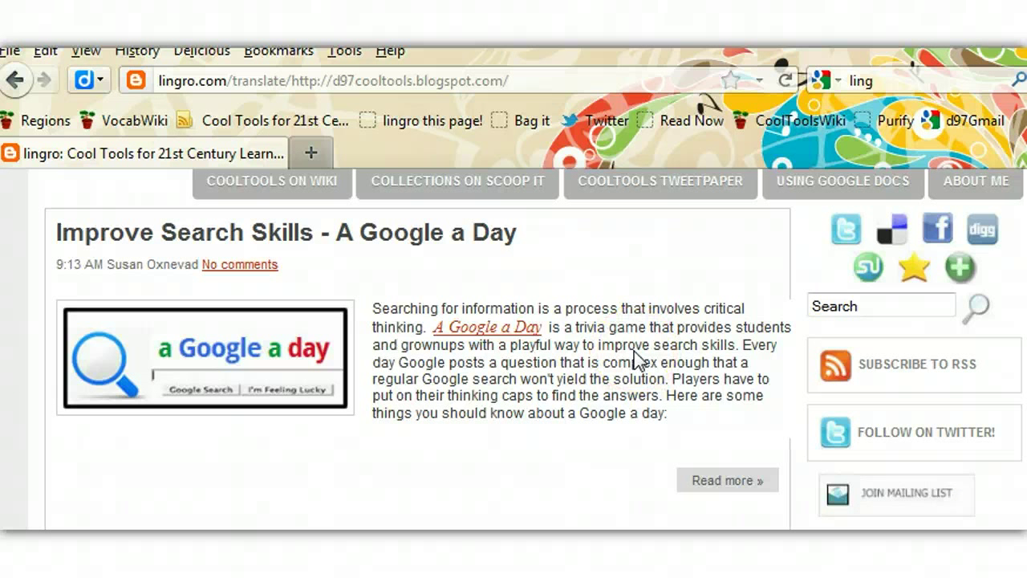
Step: Look up 'students', set its original language to English, and play its pronunciation twice
{"action": "left_click", "coordinate": [760, 327]}
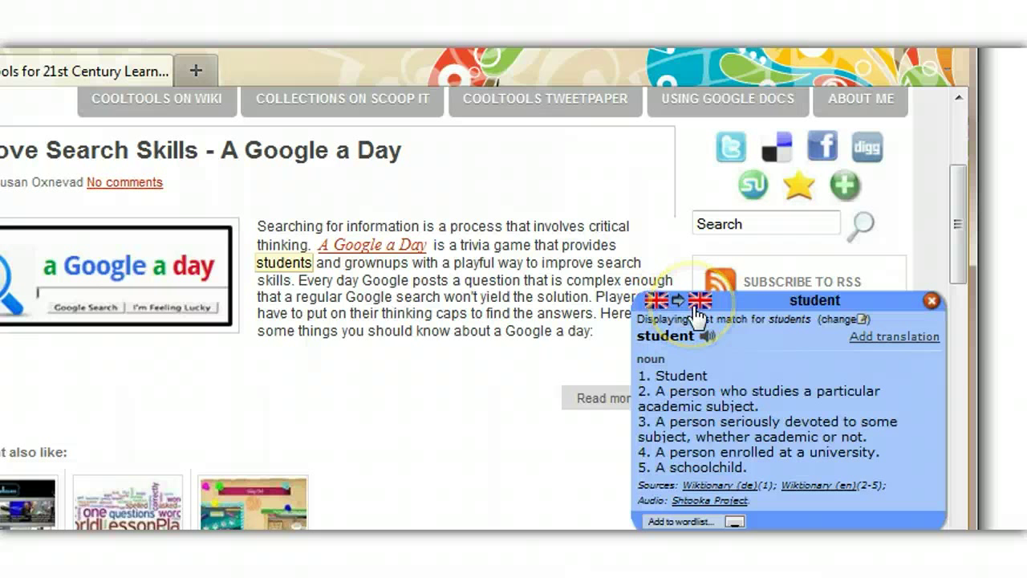
{"action": "left_click", "coordinate": [655, 302]}
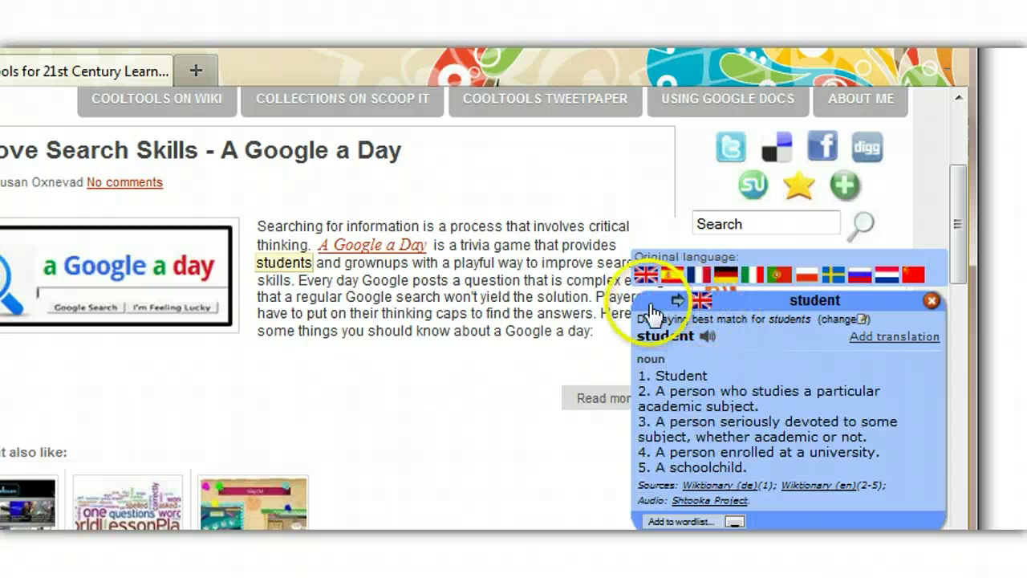
{"action": "left_click", "coordinate": [644, 271]}
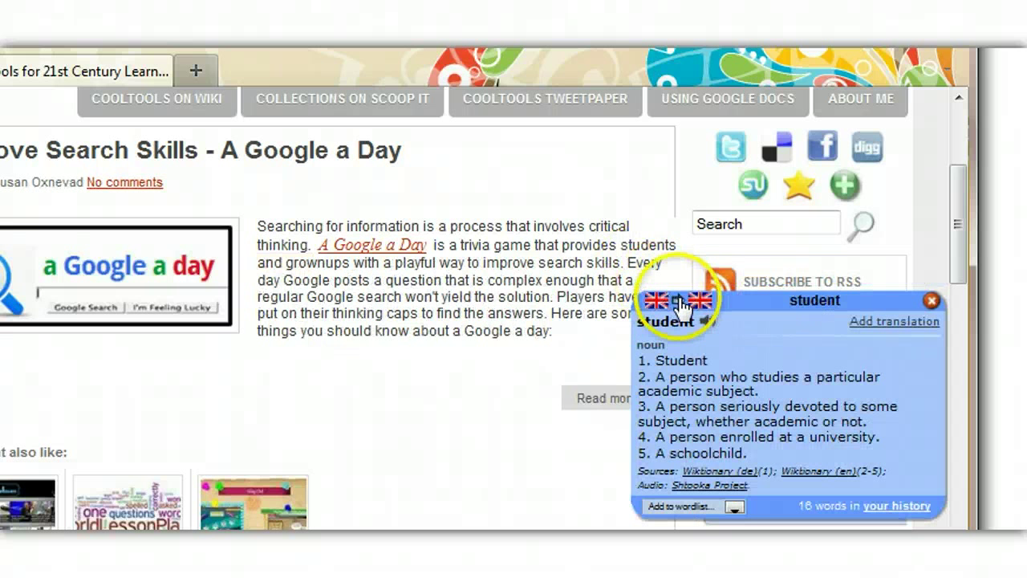
{"action": "left_click", "coordinate": [706, 324]}
{"action": "left_click", "coordinate": [706, 324]}
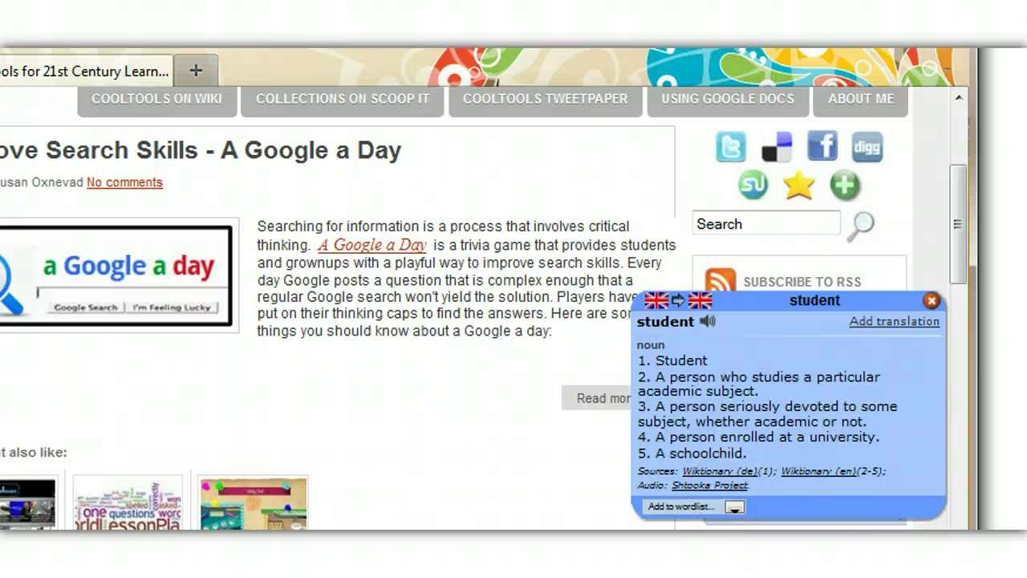
Step: Close the student popup, look up 'regular', hear it pronounced, then close it
{"action": "left_click", "coordinate": [930, 303]}
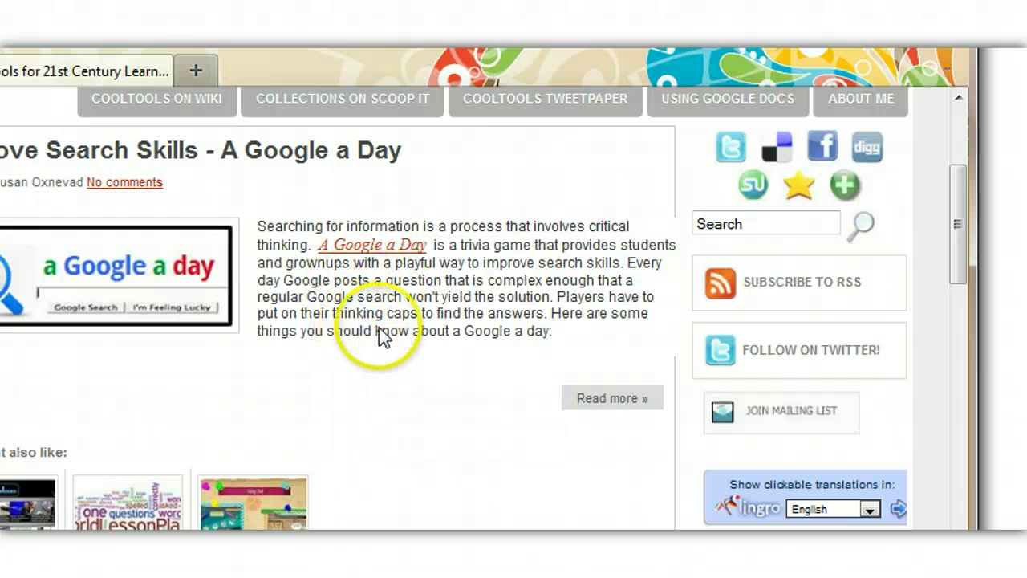
{"action": "double_click", "coordinate": [278, 298]}
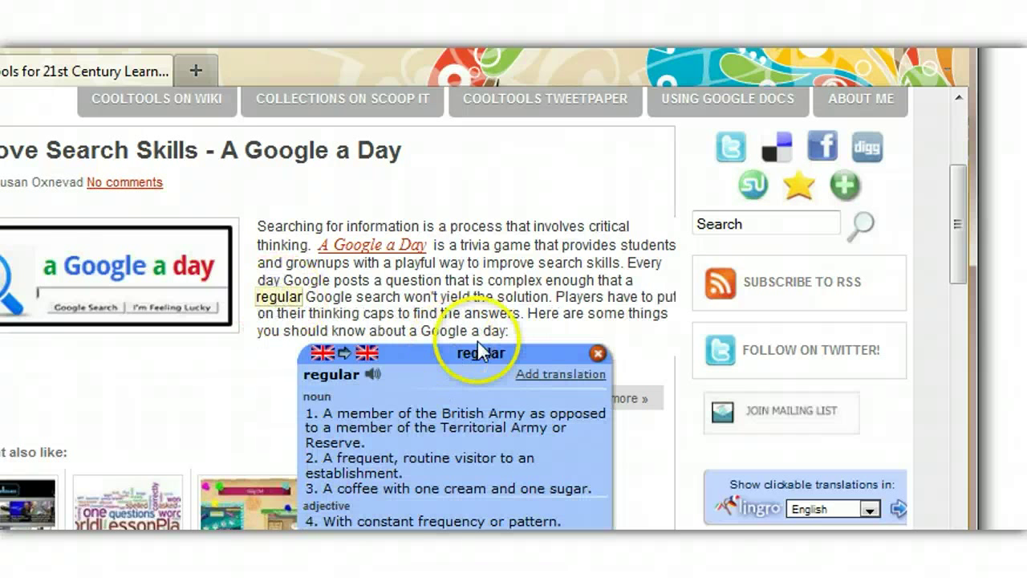
{"action": "left_click", "coordinate": [373, 375]}
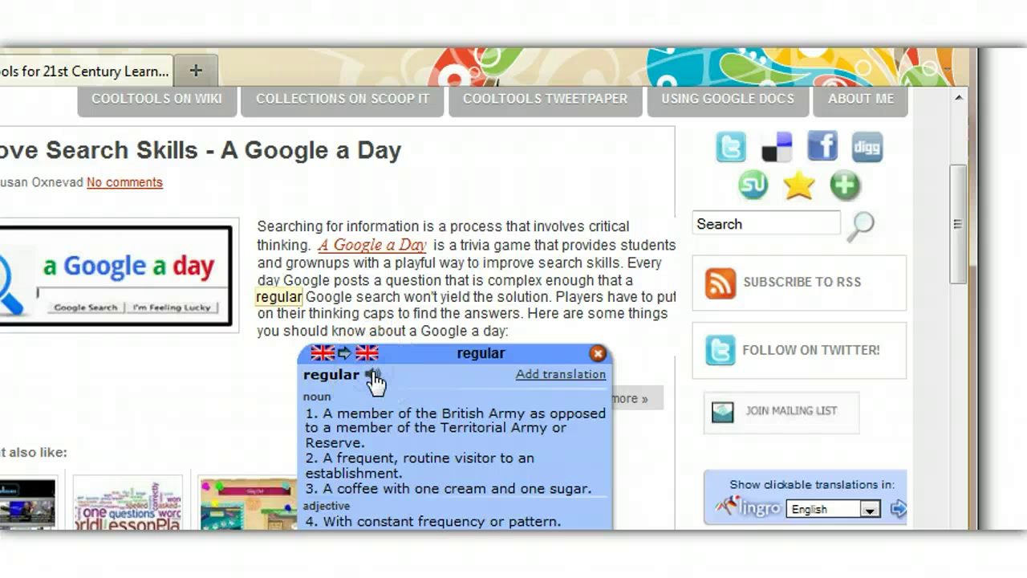
{"action": "left_click", "coordinate": [596, 355]}
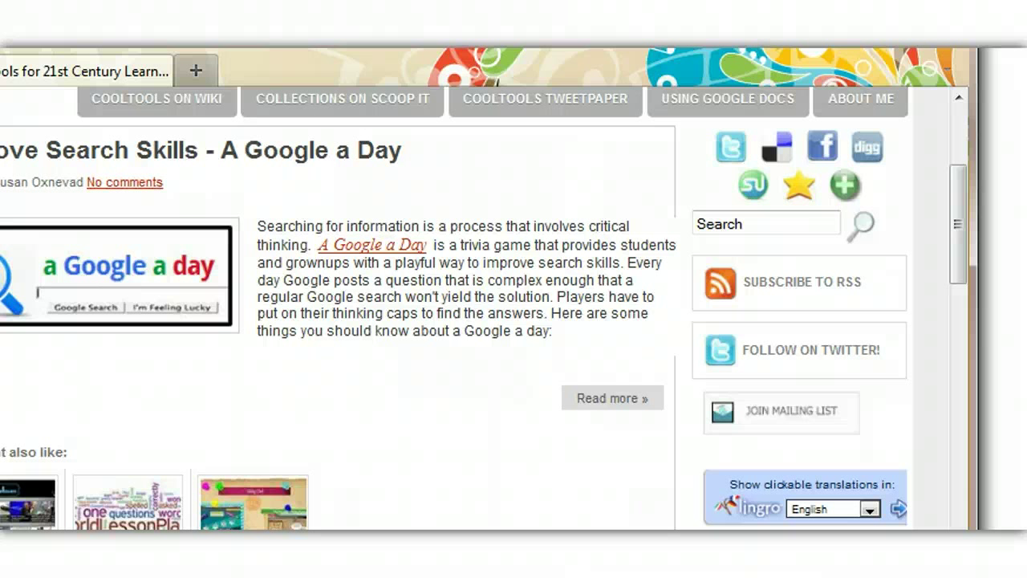
{"action": "type", "text": "lingro"}
{"action": "key", "text": "Return"}
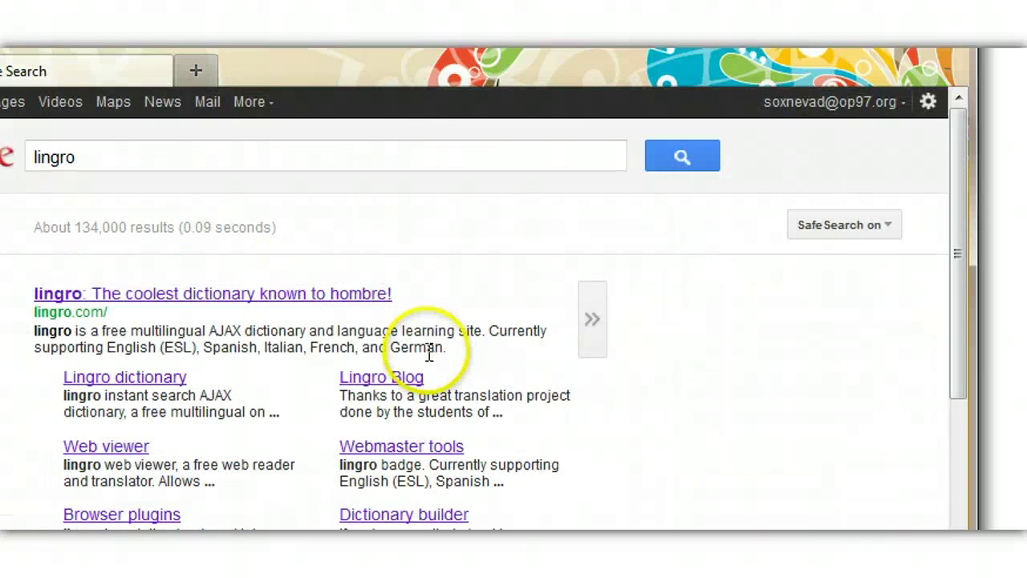
{"action": "left_click", "coordinate": [357, 295]}
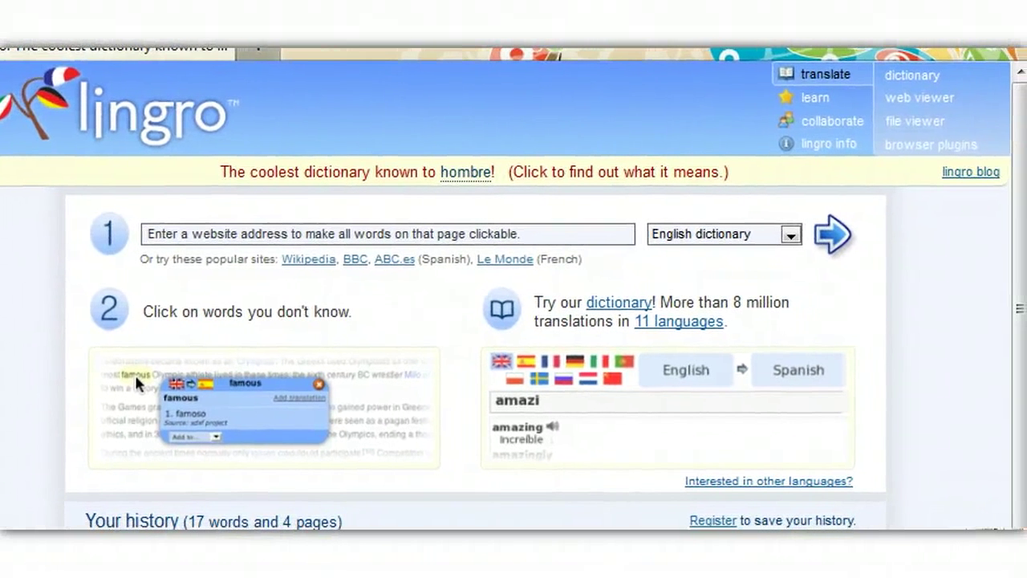
{"action": "left_click", "coordinate": [296, 234]}
{"action": "type", "text": "http:/"}
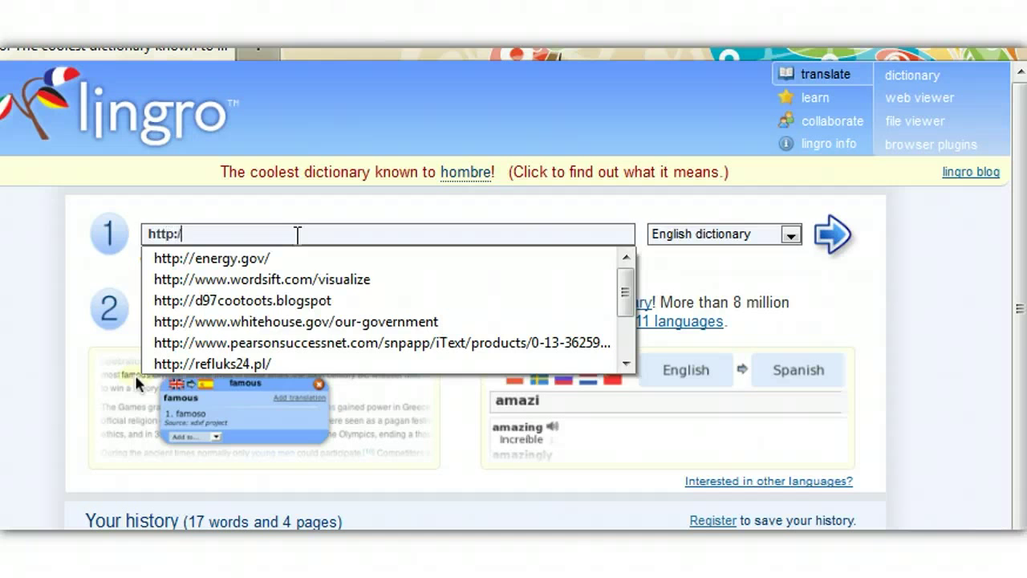
{"action": "type", "text": "/d97cool"}
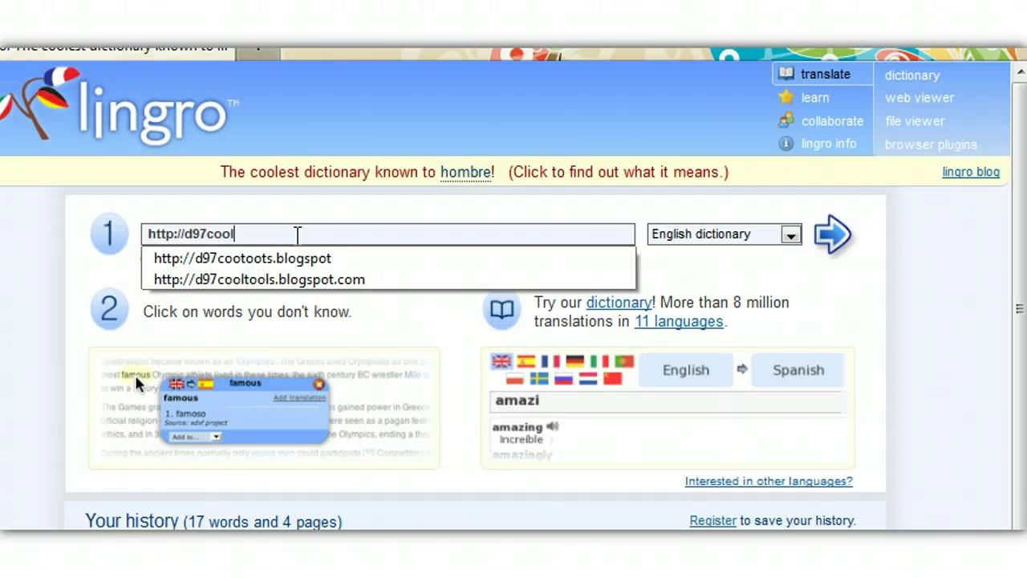
{"action": "type", "text": "tools.blo"}
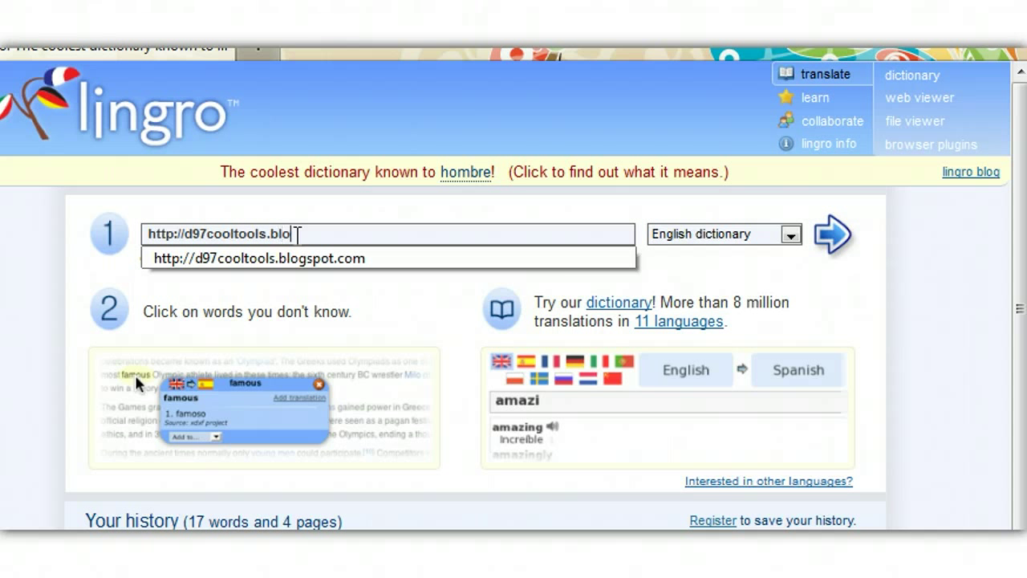
{"action": "type", "text": "gspot.com"}
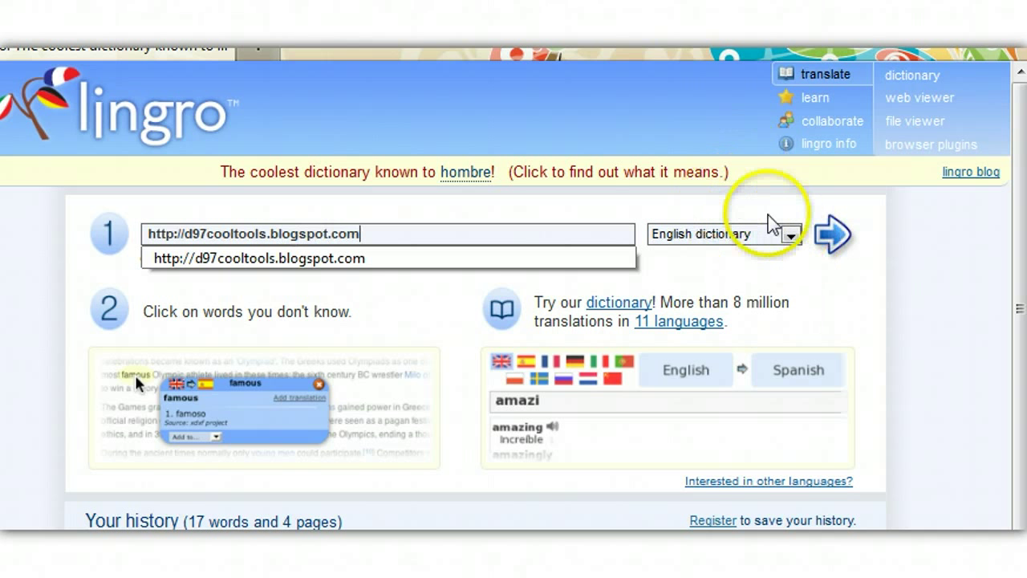
{"action": "left_click", "coordinate": [833, 235]}
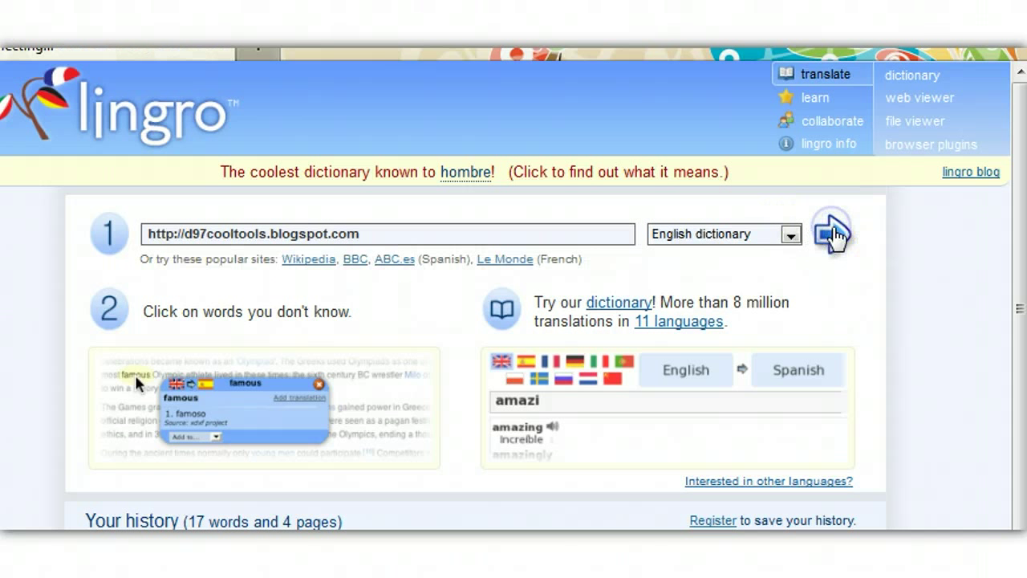